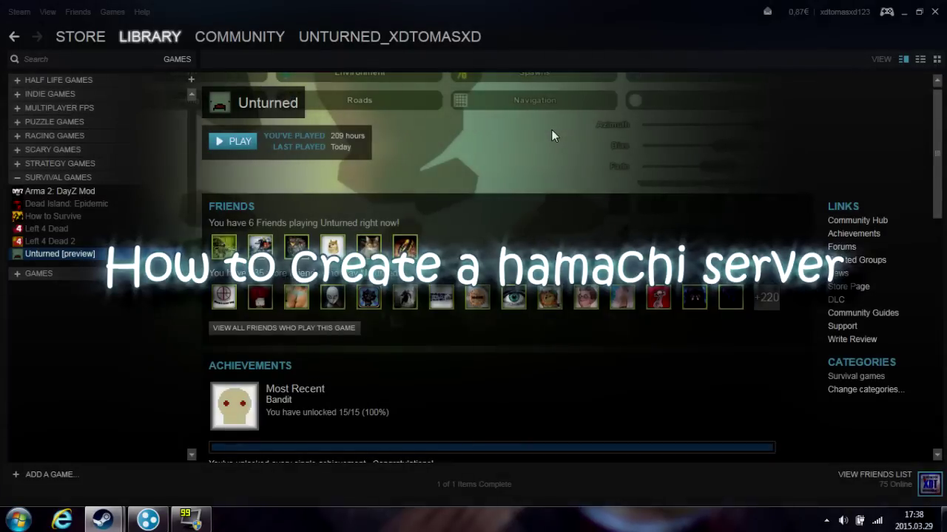
Browse from Computer to H:\Program Files (x86)\Steam\SteamApps\common\Unturned
{"action": "key", "text": "super"}
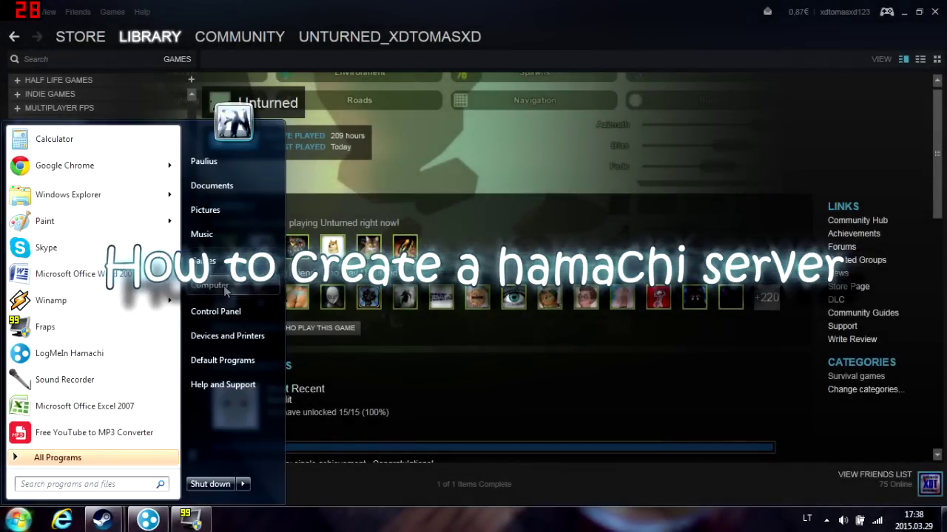
{"action": "left_click", "coordinate": [214, 271]}
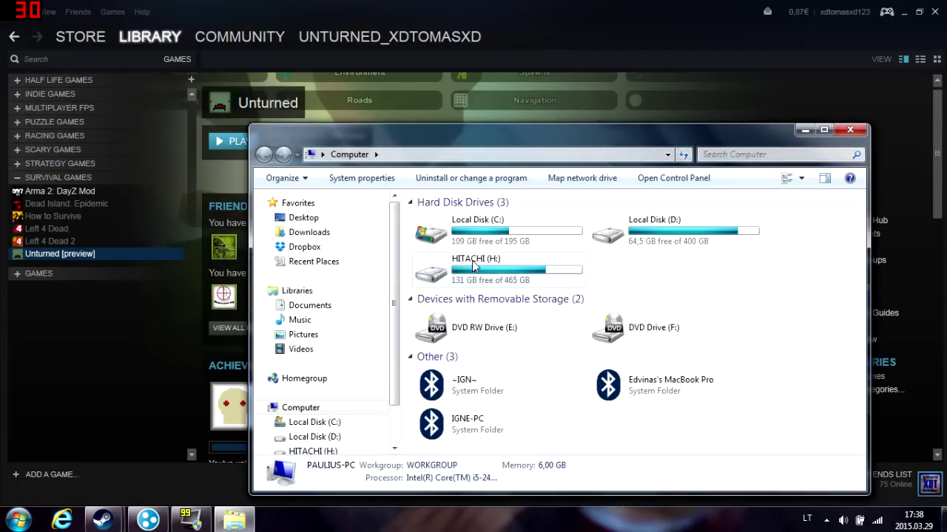
{"action": "double_click", "coordinate": [477, 264]}
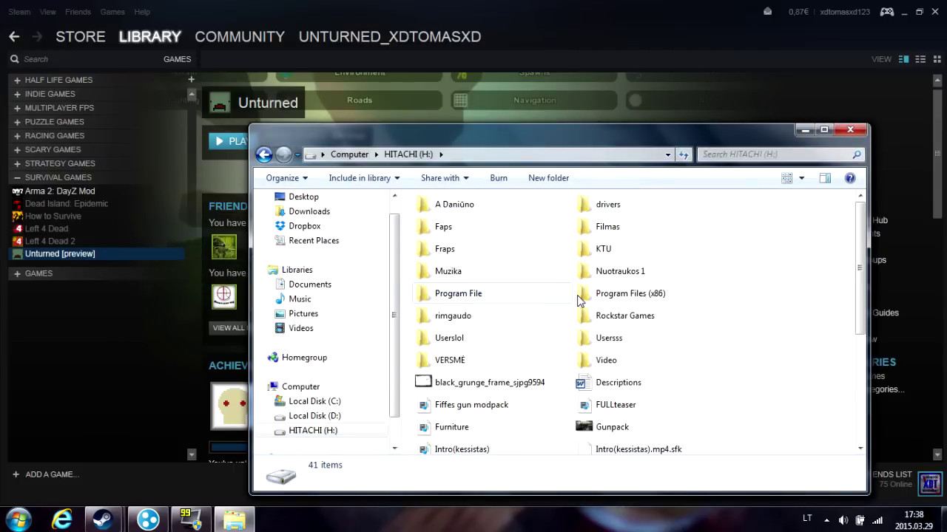
{"action": "double_click", "coordinate": [577, 298]}
{"action": "scroll", "coordinate": [579, 301], "scroll_direction": "down", "scroll_amount": 1}
{"action": "double_click", "coordinate": [440, 408]}
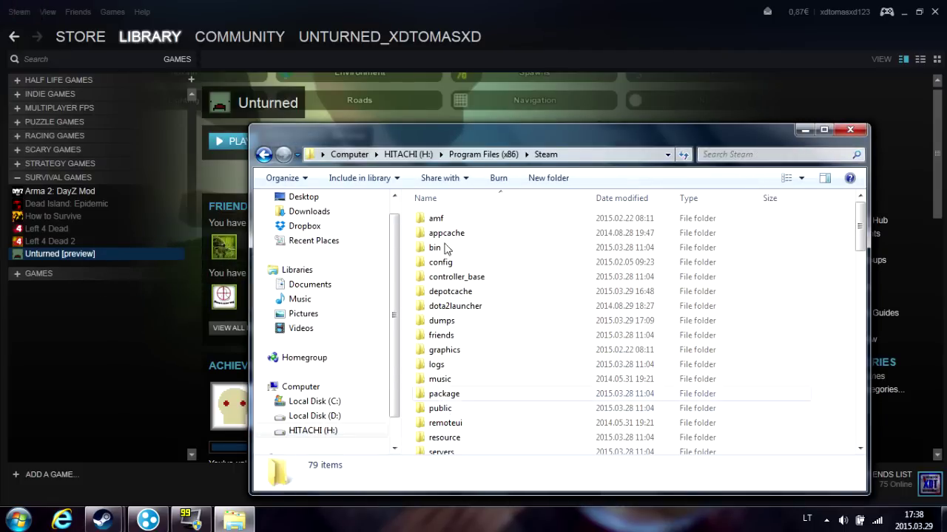
{"action": "scroll", "coordinate": [441, 288], "scroll_direction": "down", "scroll_amount": 6}
{"action": "double_click", "coordinate": [446, 244]}
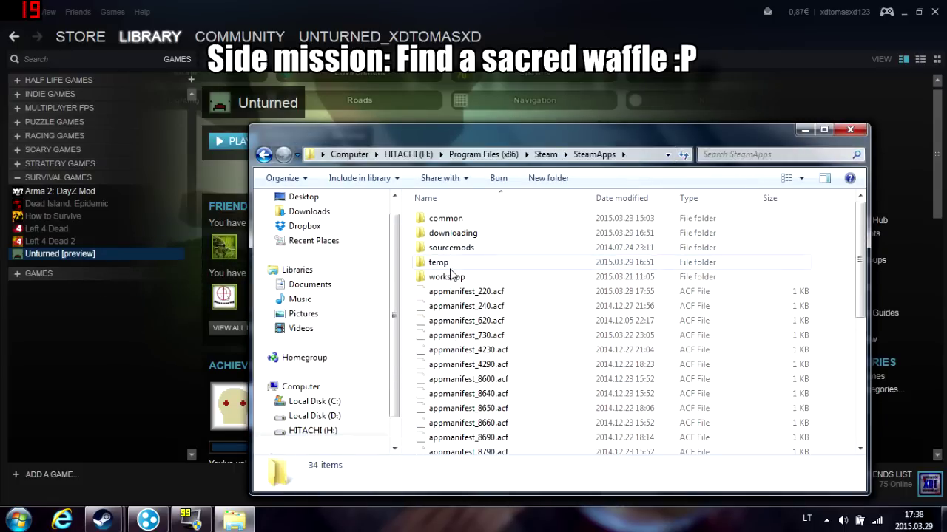
{"action": "double_click", "coordinate": [442, 219]}
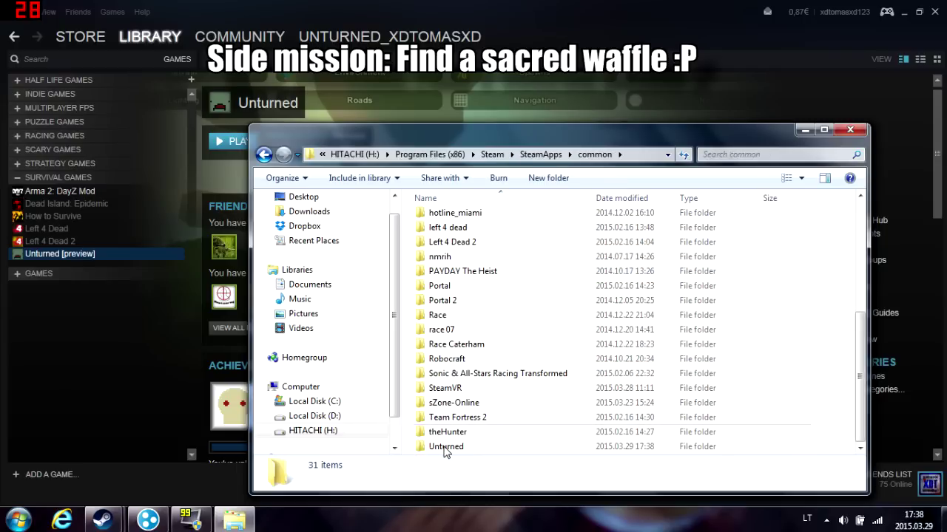
{"action": "double_click", "coordinate": [444, 450]}
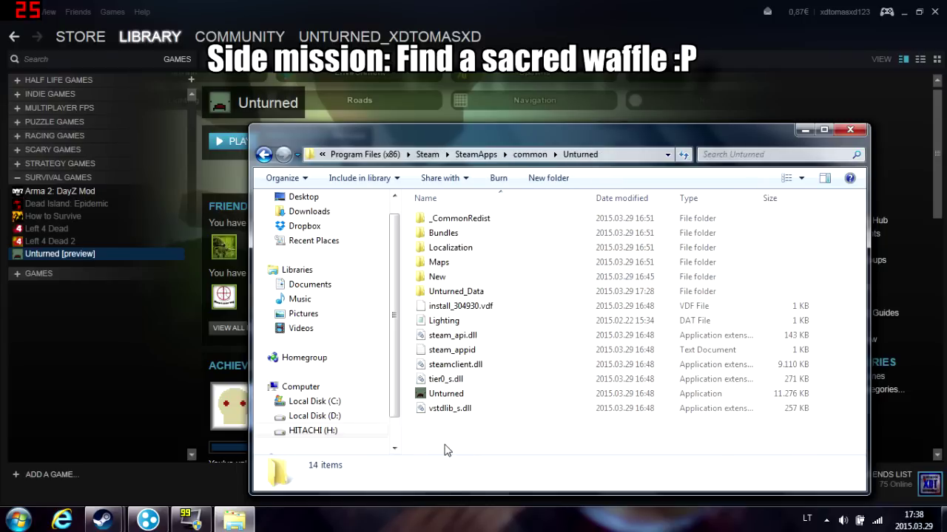
Create a shortcut to the Unturned application in the game folder
{"action": "left_click", "coordinate": [447, 394]}
{"action": "right_click", "coordinate": [454, 393]}
{"action": "left_click", "coordinate": [508, 330]}
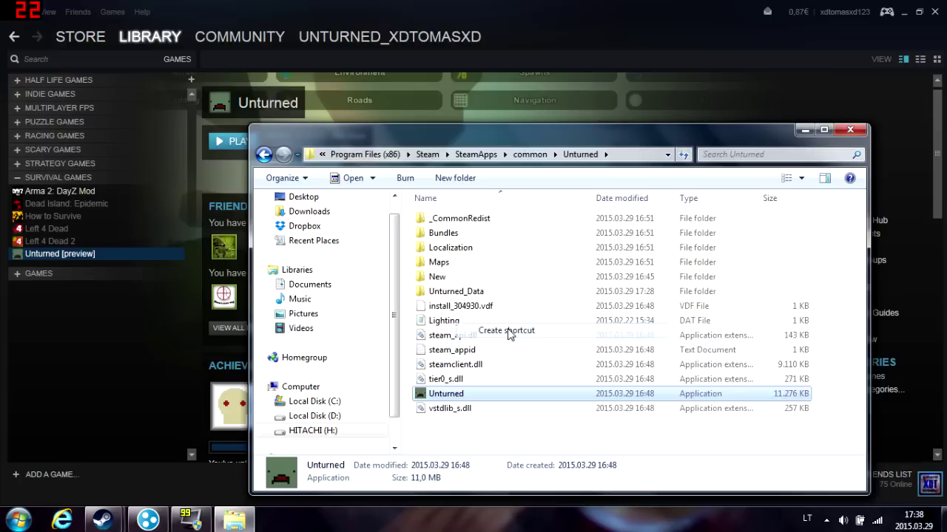
Rename the new shortcut to 'Server'
{"action": "right_click", "coordinate": [446, 396]}
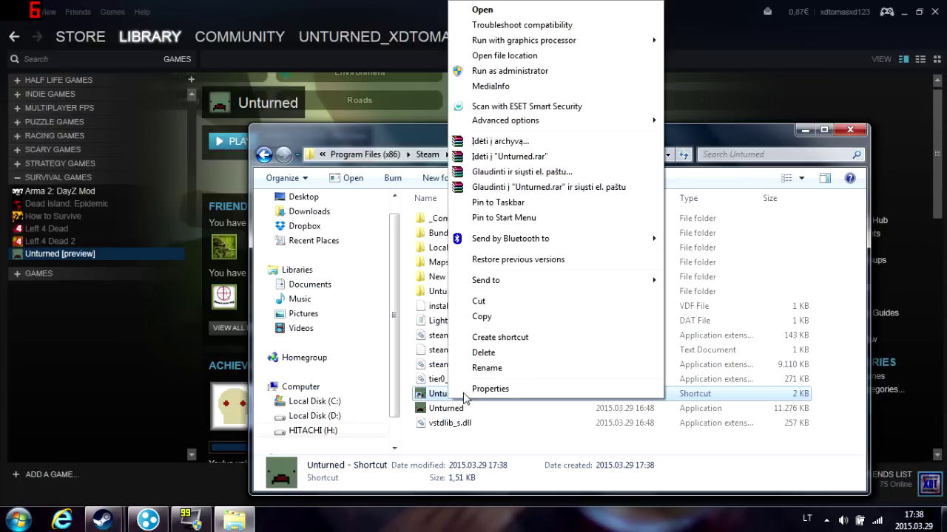
{"action": "left_click", "coordinate": [436, 397]}
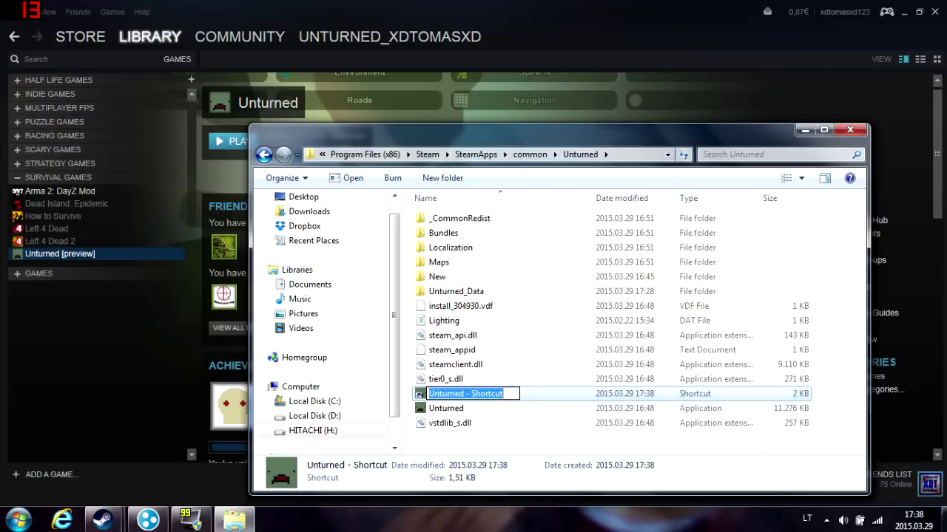
{"action": "type", "text": "Ser"}
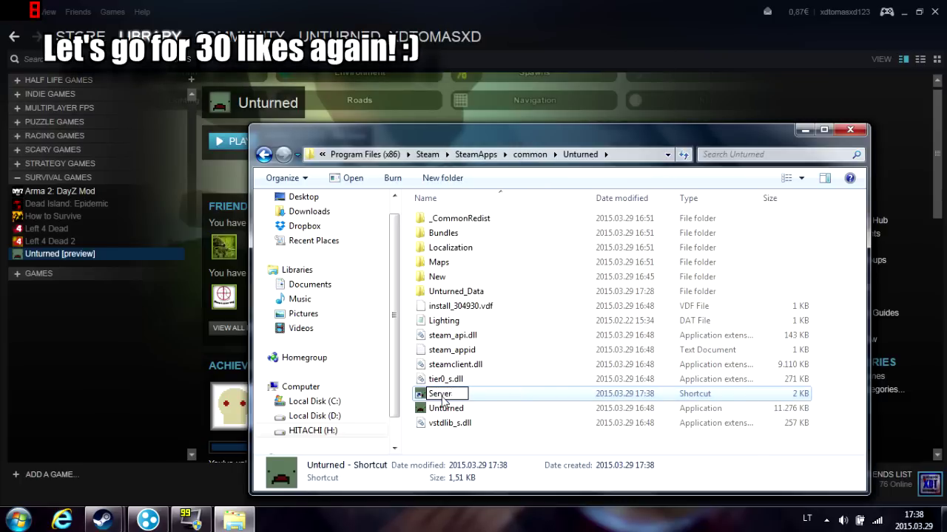
{"action": "type", "text": "ver"}
{"action": "key", "text": "Return"}
{"action": "right_click", "coordinate": [442, 342]}
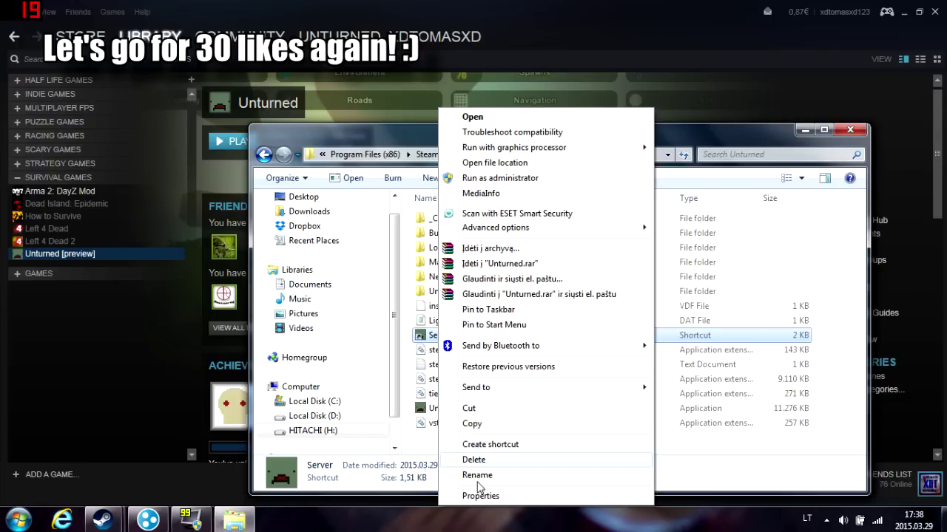
Append '-nographics -batchmode +secureserver/server' to the Server shortcut's Target and apply it
{"action": "left_click", "coordinate": [477, 493]}
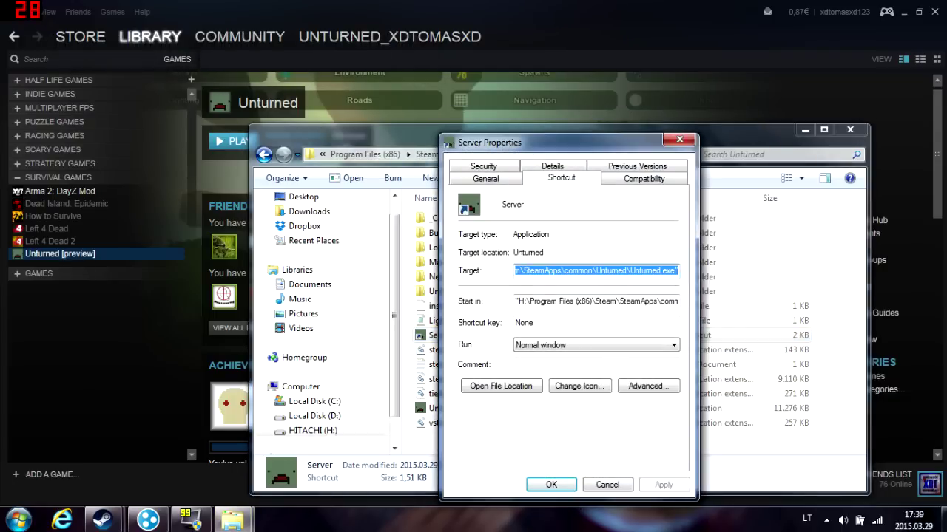
{"action": "key", "text": "End"}
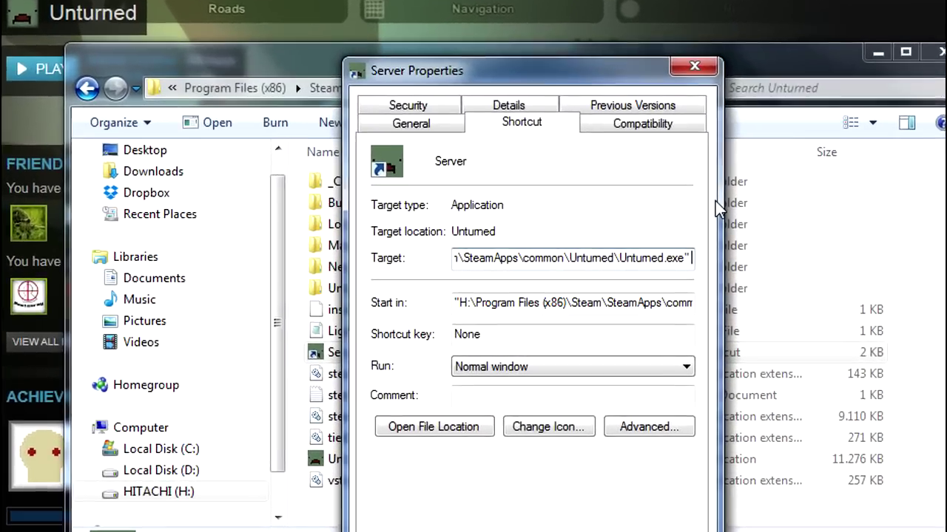
{"action": "type", "text": "-"}
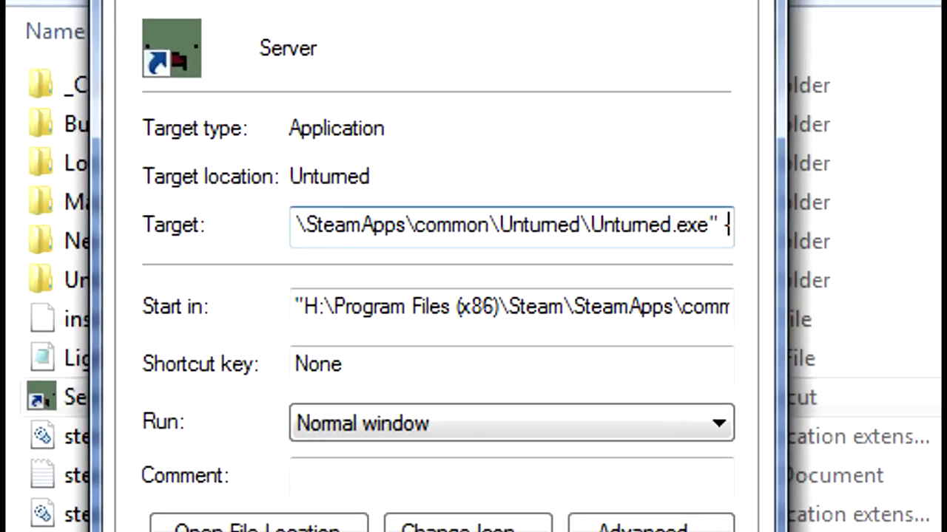
{"action": "type", "text": "nographi"}
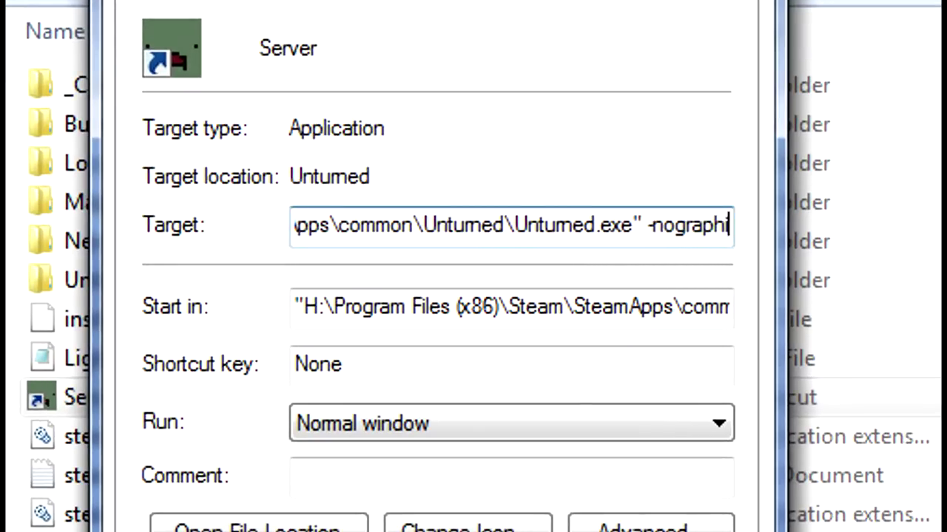
{"action": "type", "text": "cs -"}
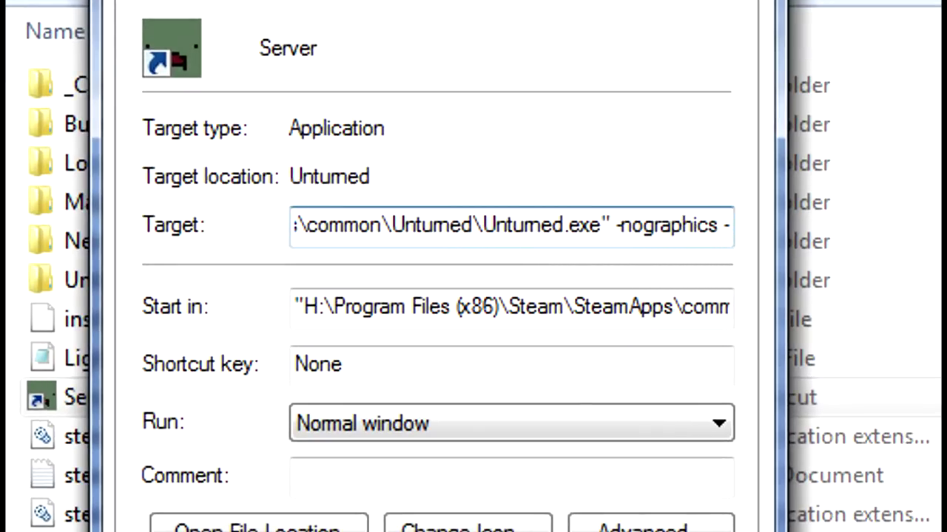
{"action": "type", "text": "batchm"}
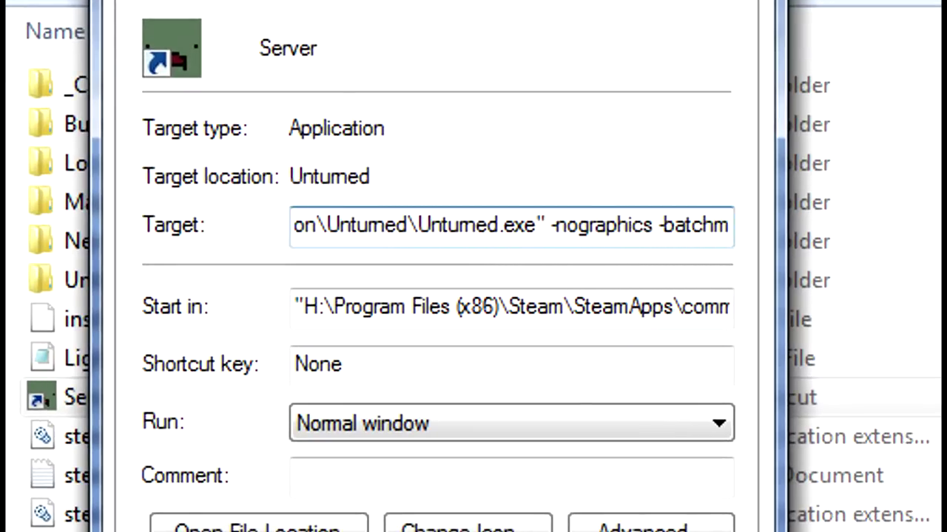
{"action": "type", "text": "ode 2"}
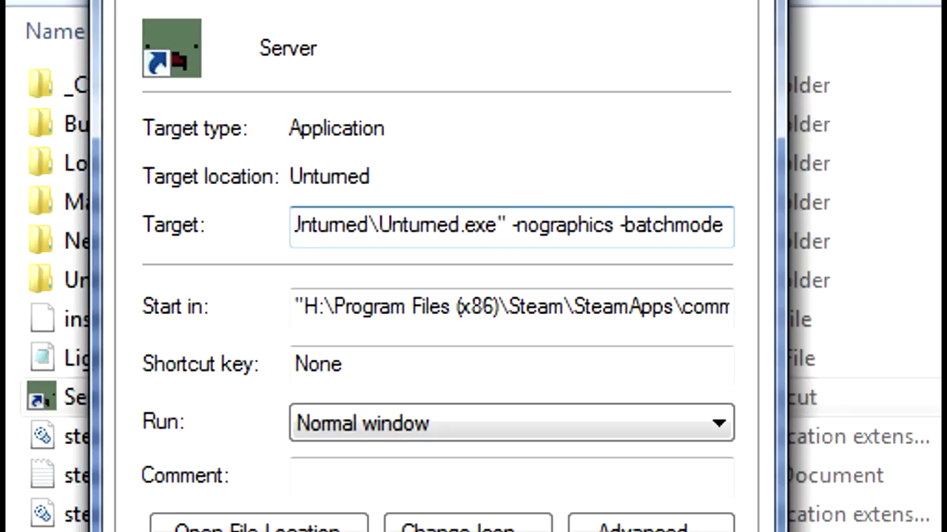
{"action": "key", "text": "BackSpace"}
{"action": "type", "text": "="}
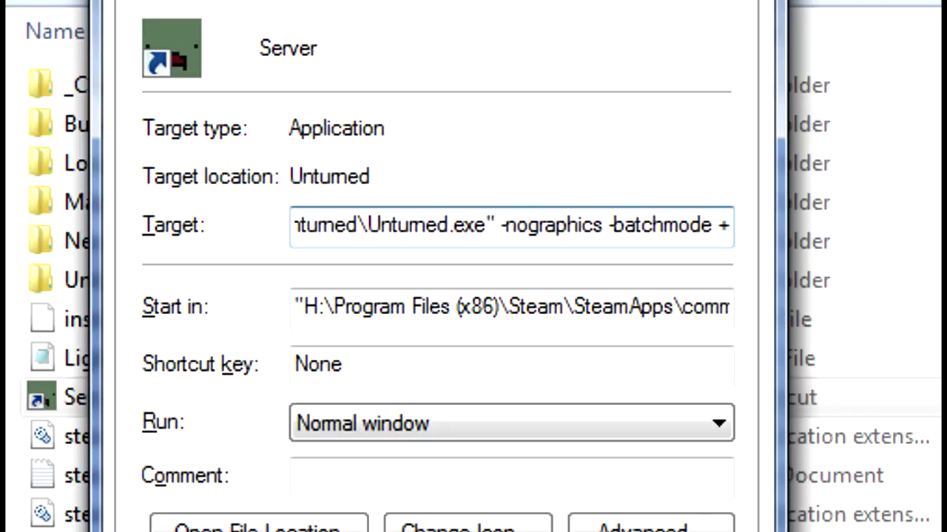
{"action": "type", "text": "secure se"}
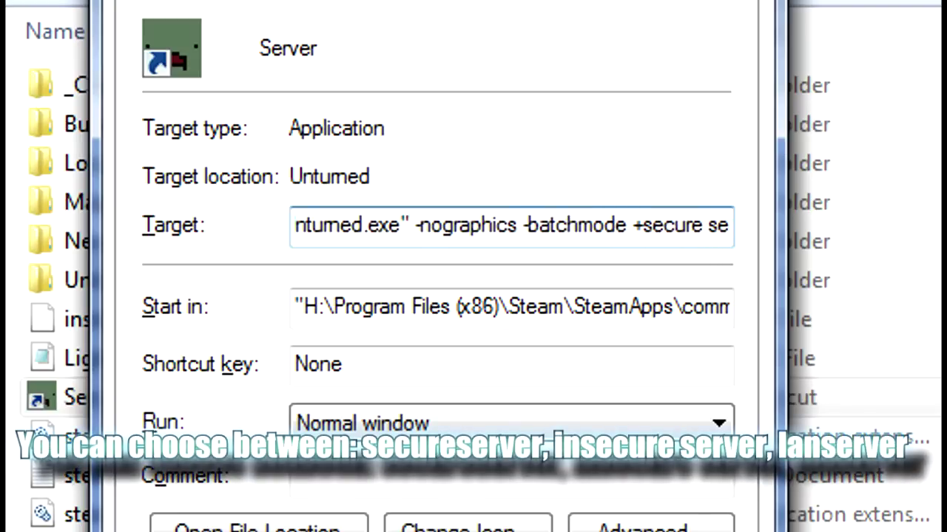
{"action": "key", "text": "BackSpace"}
{"action": "key", "text": "BackSpace"}
{"action": "key", "text": "BackSpace"}
{"action": "type", "text": "server"}
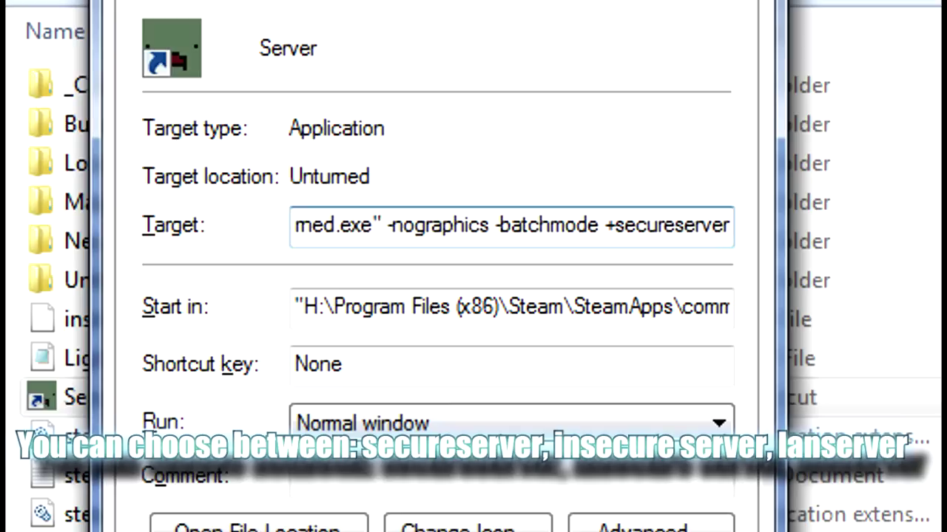
{"action": "type", "text": "/"}
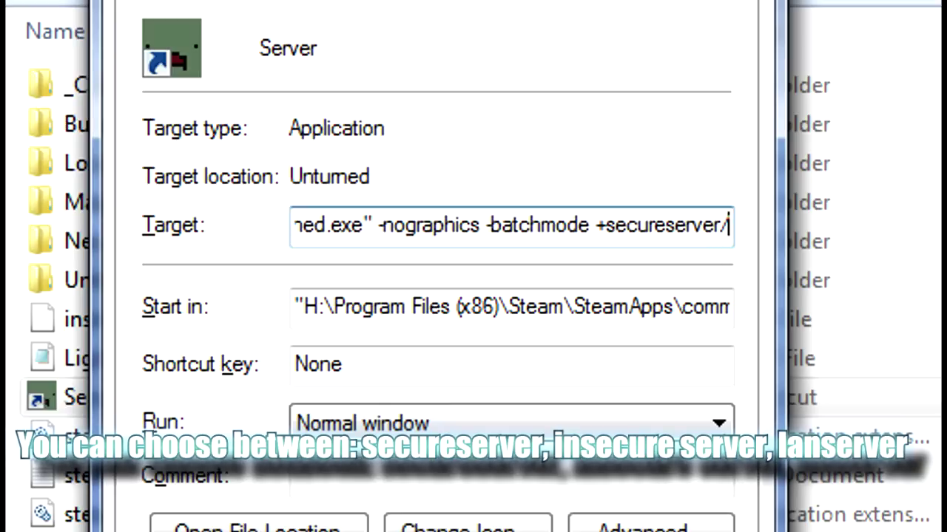
{"action": "type", "text": "server"}
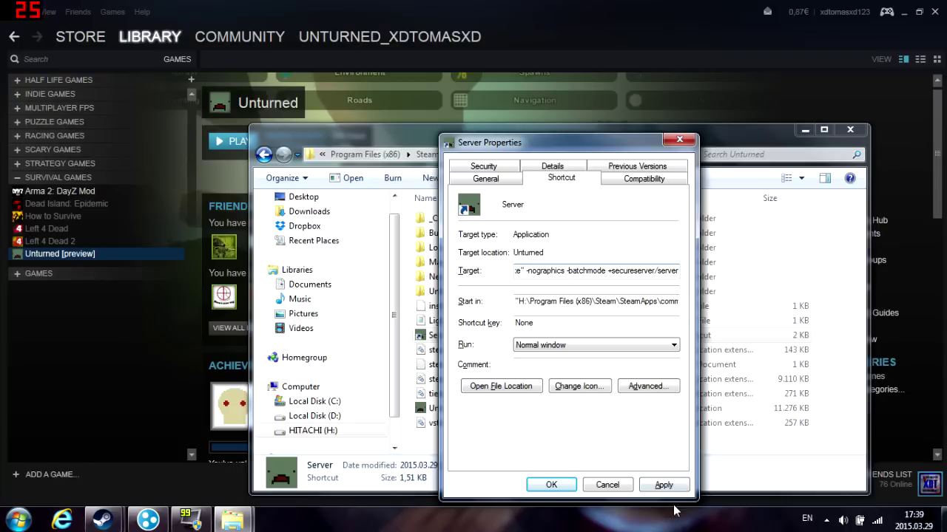
{"action": "left_click", "coordinate": [663, 485]}
Save the shortcut properties and launch the server from the Server shortcut
{"action": "left_click", "coordinate": [551, 485]}
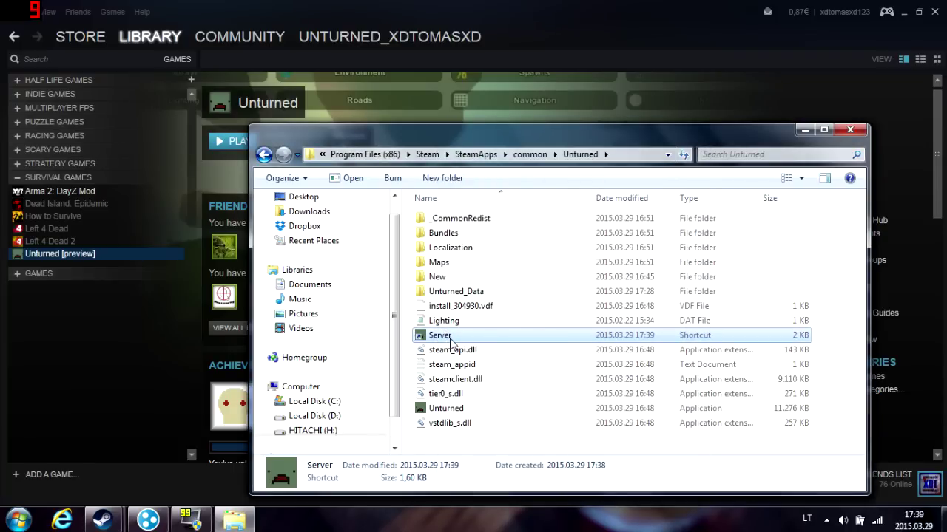
{"action": "double_click", "coordinate": [444, 335]}
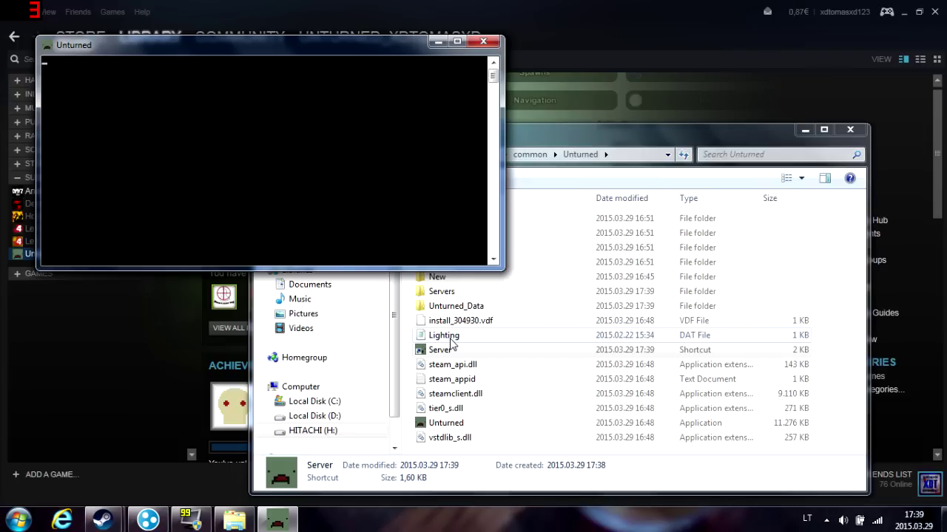
Close the server console and open Servers > server > Server > Commands.dat in Notepad
{"action": "left_click", "coordinate": [490, 44]}
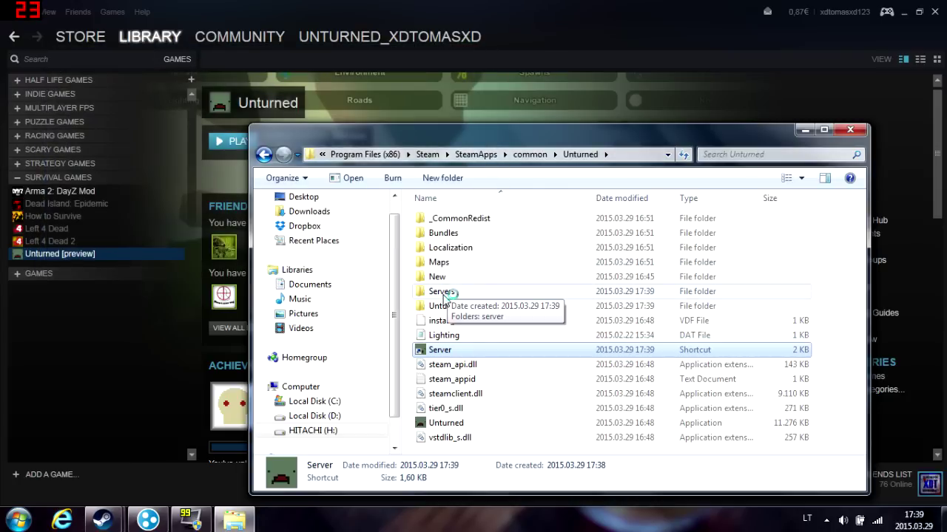
{"action": "double_click", "coordinate": [444, 293]}
{"action": "double_click", "coordinate": [437, 221]}
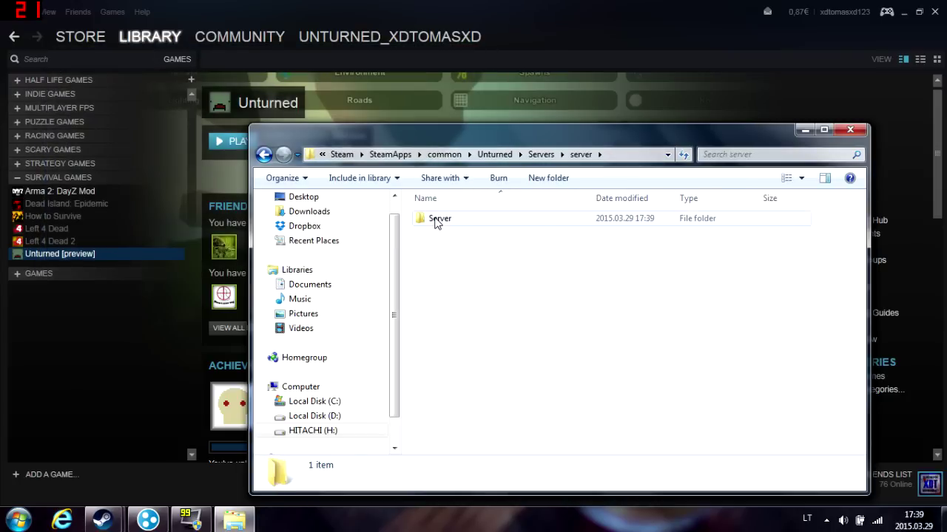
{"action": "double_click", "coordinate": [436, 221]}
{"action": "double_click", "coordinate": [434, 219]}
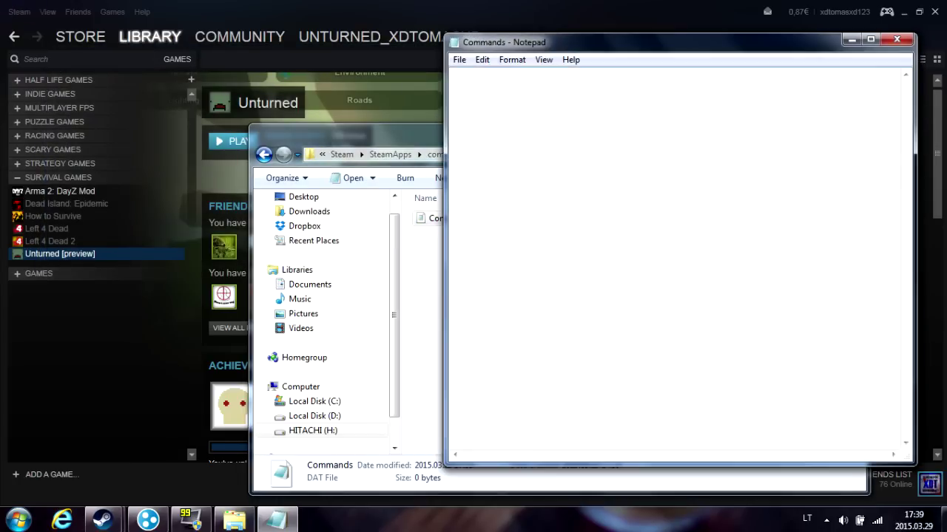
Enter map PEI, port 27015, the server password and maxplayers 10 in the Commands file
{"action": "type", "text": "map"}
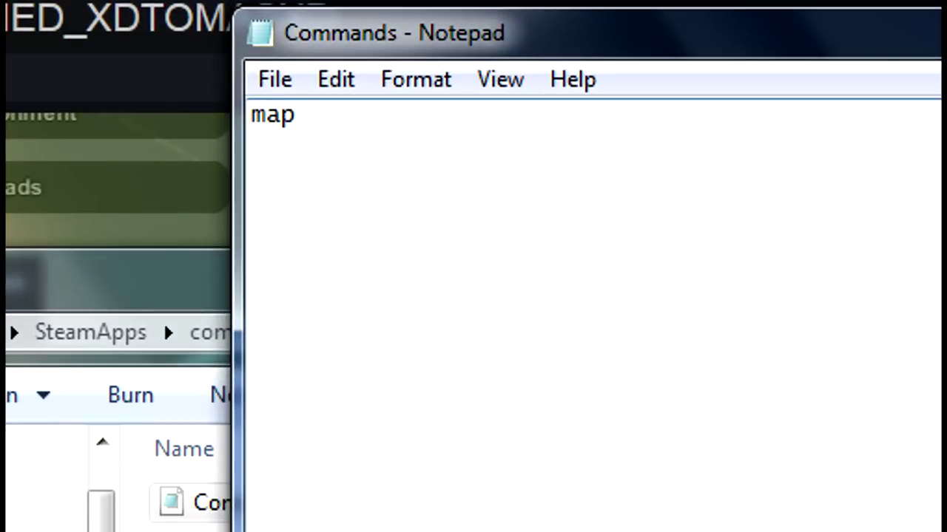
{"action": "type", "text": " PEI "}
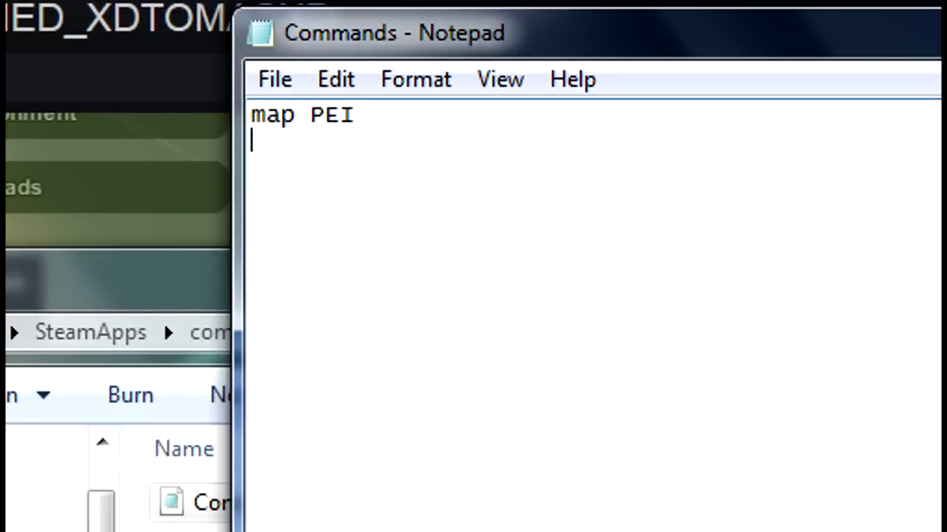
{"action": "type", "text": "port "}
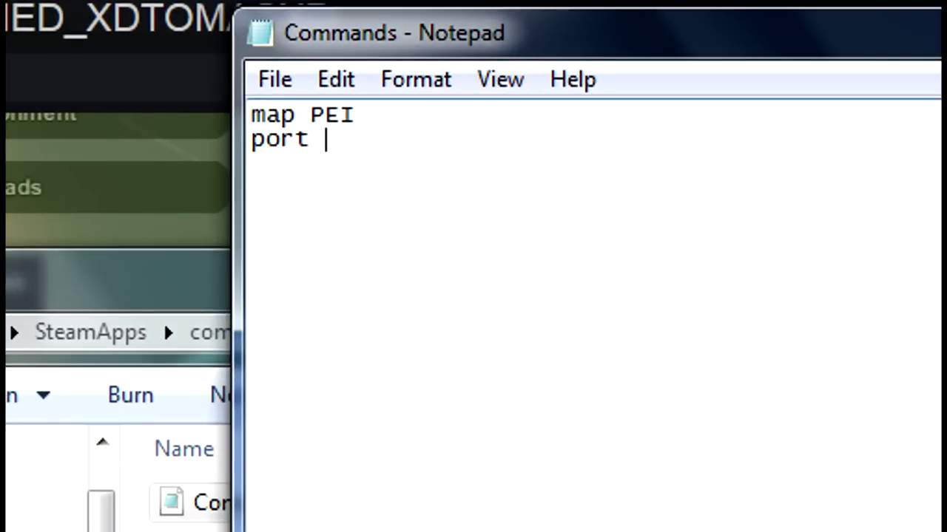
{"action": "type", "text": "27015 "}
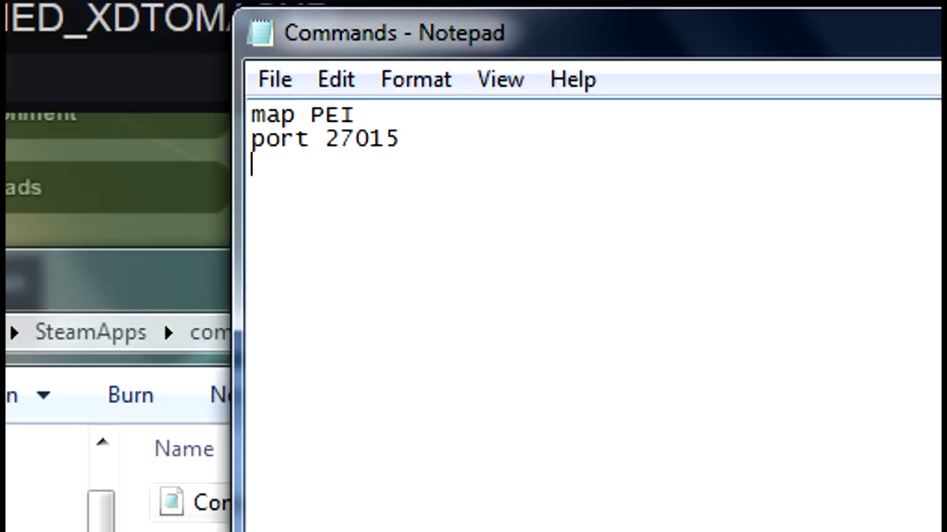
{"action": "type", "text": "password 123"}
{"action": "key", "text": "Return"}
{"action": "type", "text": "maxplayers "}
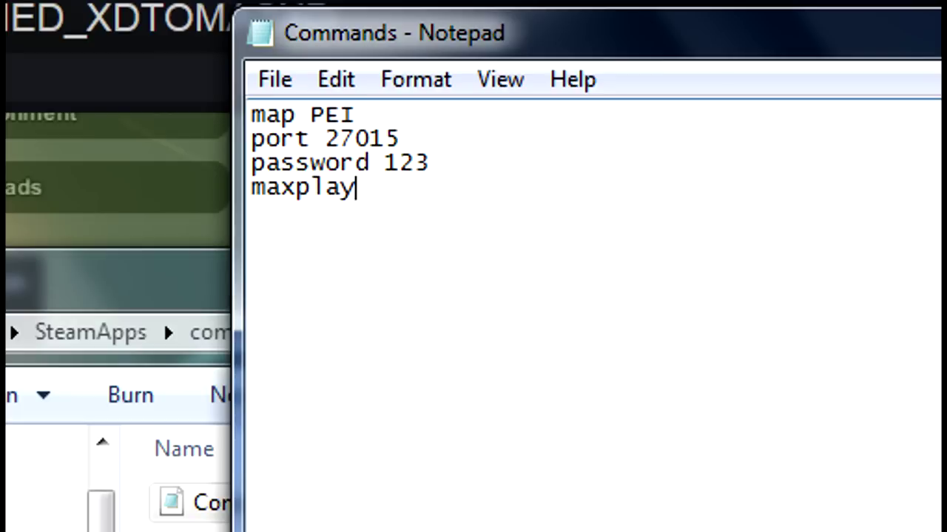
{"action": "type", "text": " maxplayers 10"}
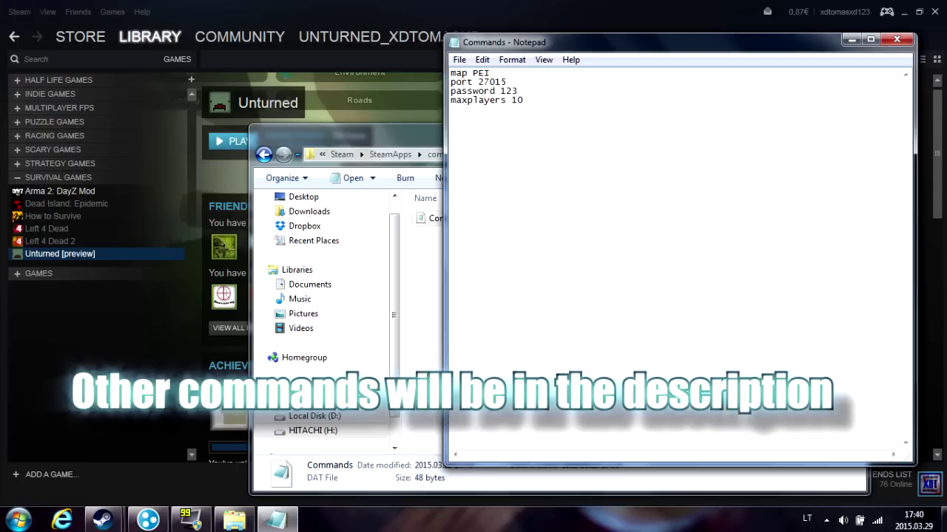
Close Notepad, return to the Unturned folder and relaunch the Server shortcut
{"action": "left_click", "coordinate": [896, 39]}
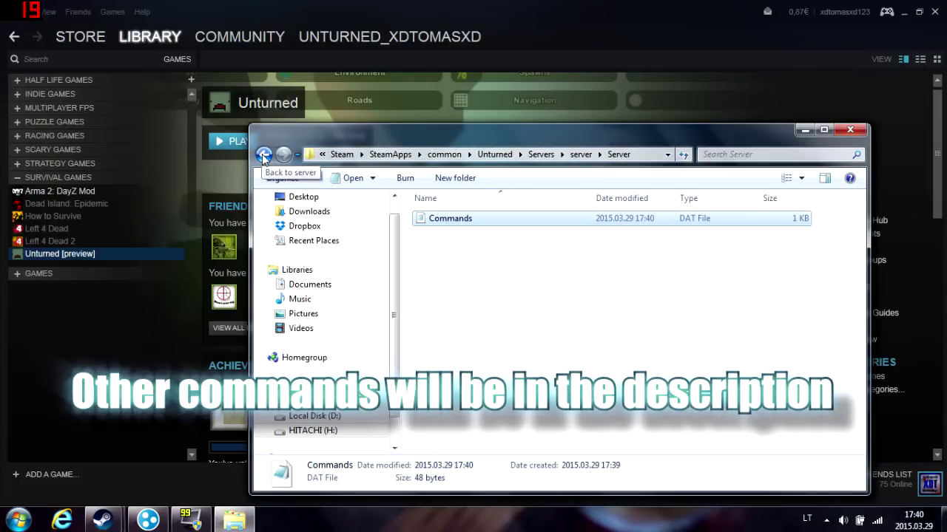
{"action": "left_click", "coordinate": [263, 155]}
{"action": "left_click", "coordinate": [263, 154]}
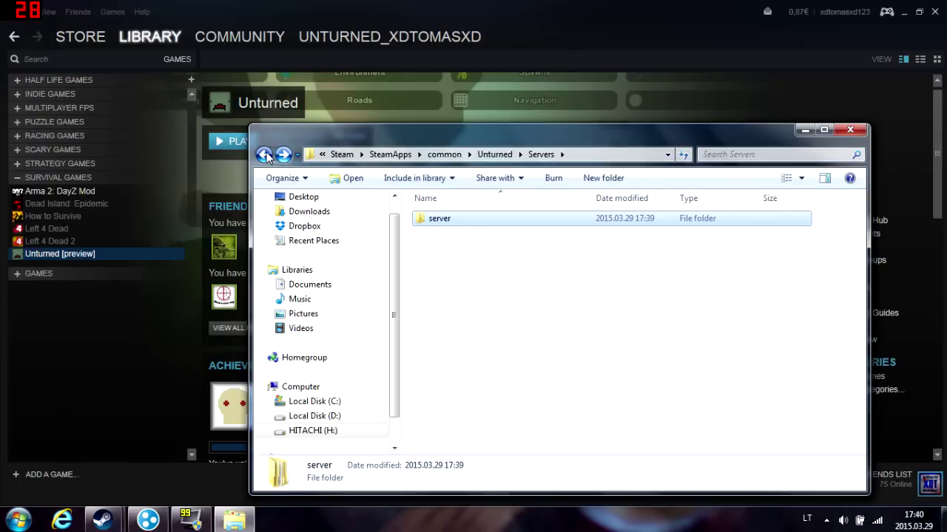
{"action": "left_click", "coordinate": [264, 155]}
{"action": "double_click", "coordinate": [442, 350]}
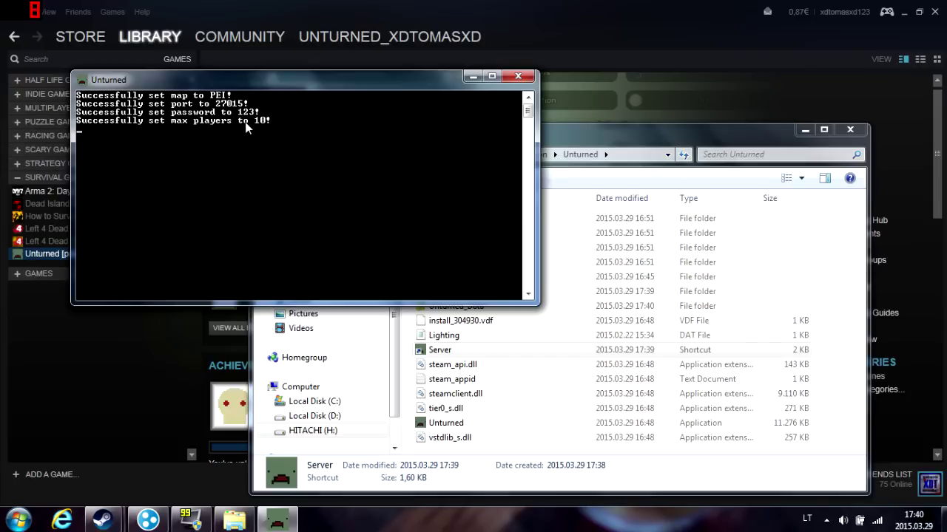
Create a password-protected Hamachi network and copy this computer's IPv4 address
{"action": "left_click", "coordinate": [148, 521]}
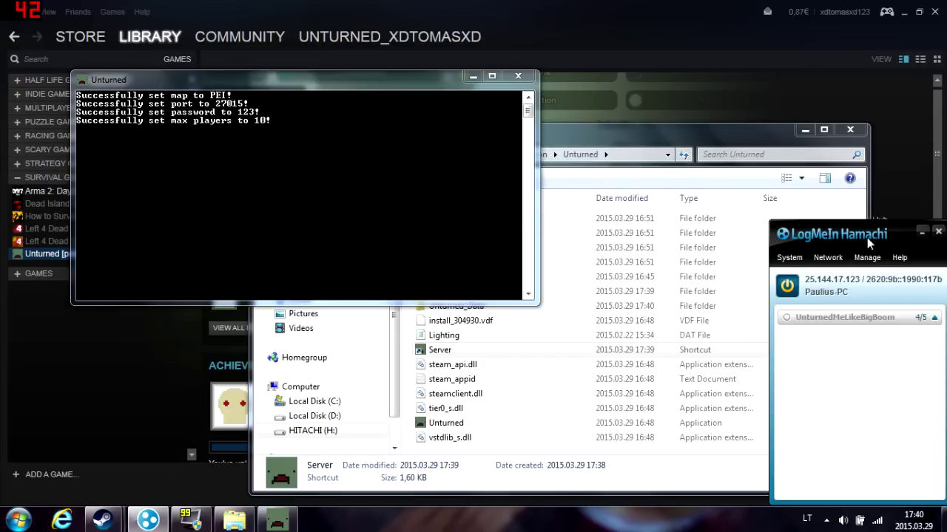
{"action": "left_click_drag", "start_coordinate": [872, 240], "coordinate": [893, 233]}
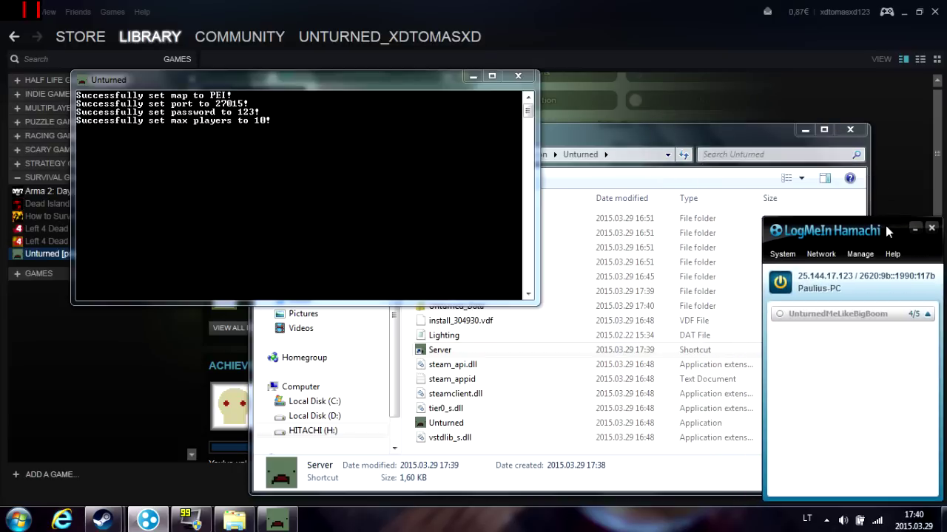
{"action": "left_click", "coordinate": [822, 260]}
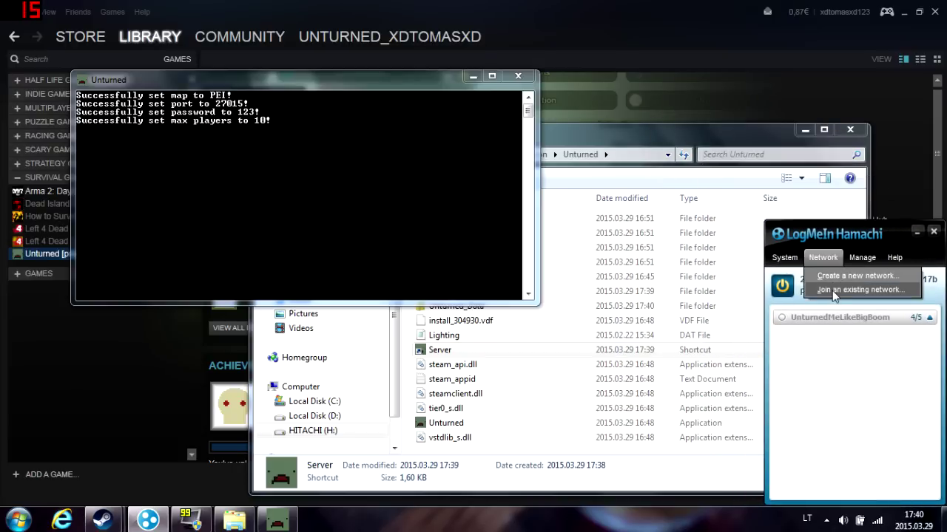
{"action": "left_click", "coordinate": [835, 278]}
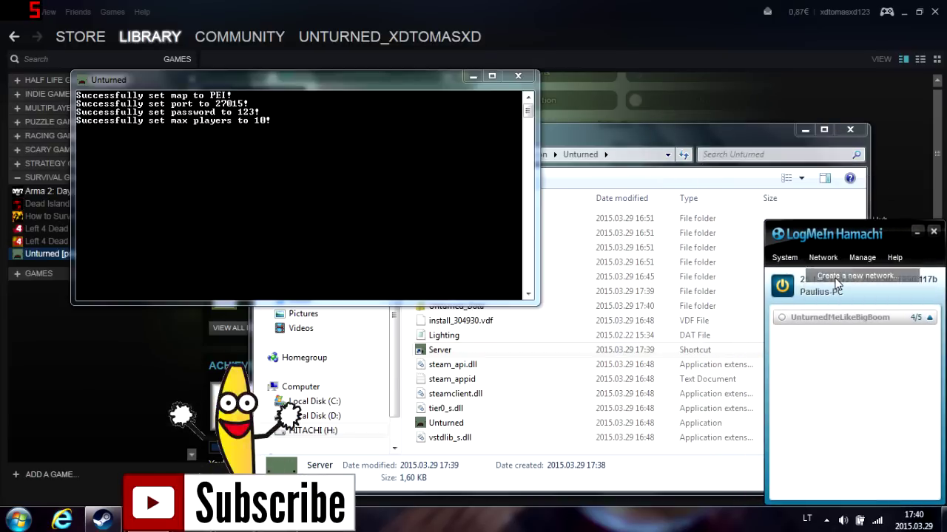
{"action": "type", "text": "xdtomasxd"}
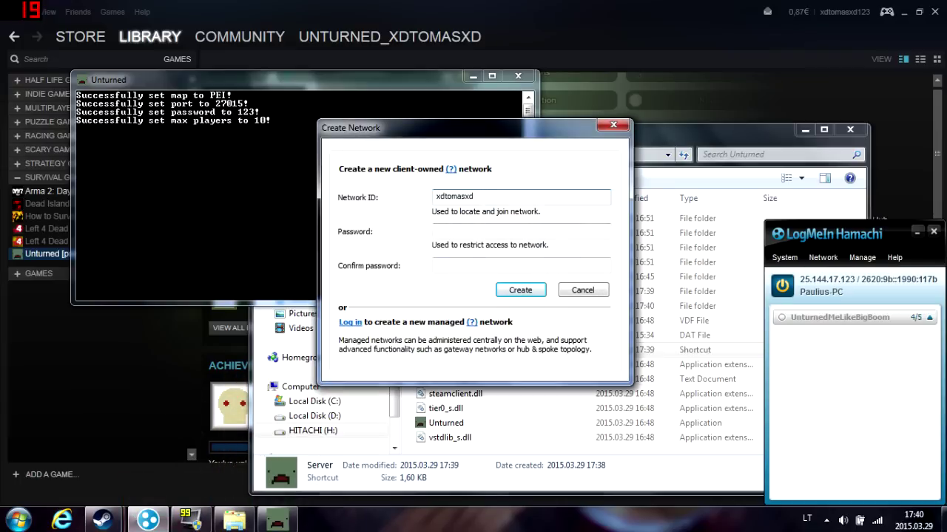
{"action": "key", "text": "Tab"}
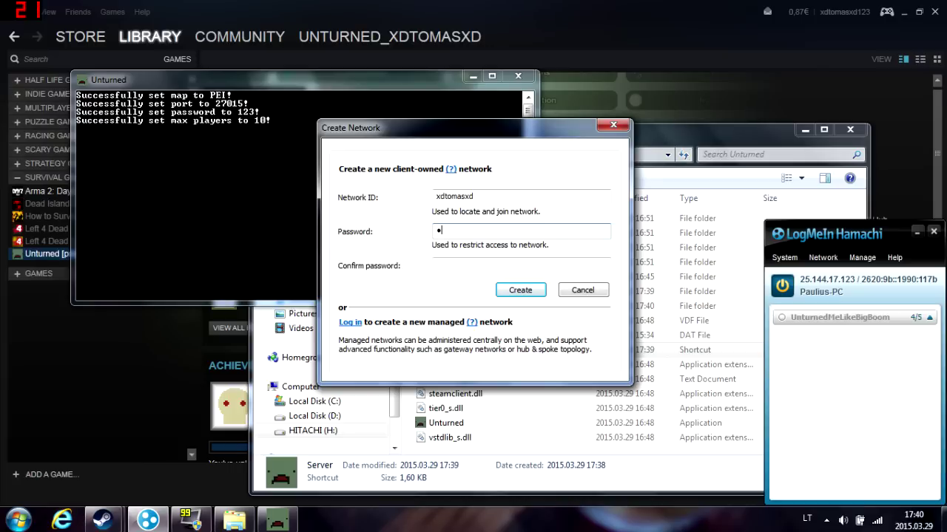
{"action": "type", "text": "123"}
{"action": "key", "text": "Tab"}
{"action": "type", "text": "123"}
{"action": "left_click", "coordinate": [520, 293]}
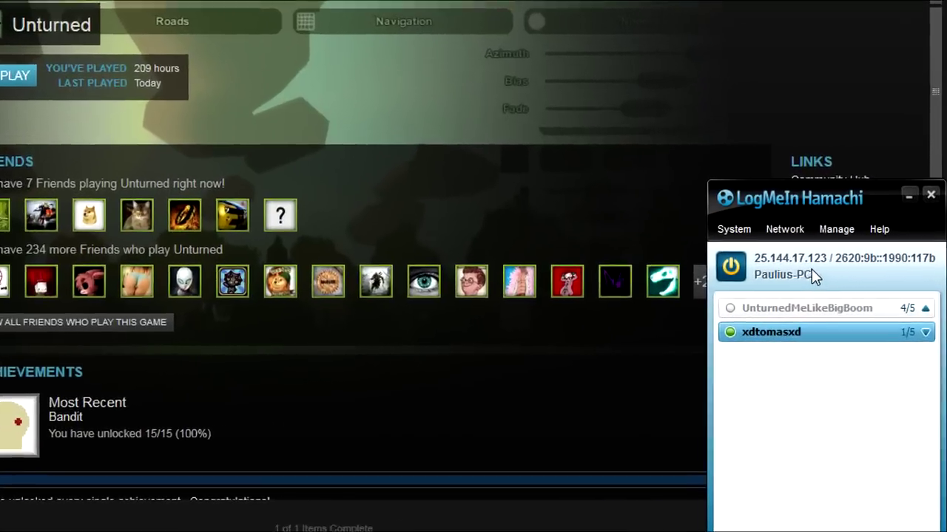
{"action": "right_click", "coordinate": [845, 284]}
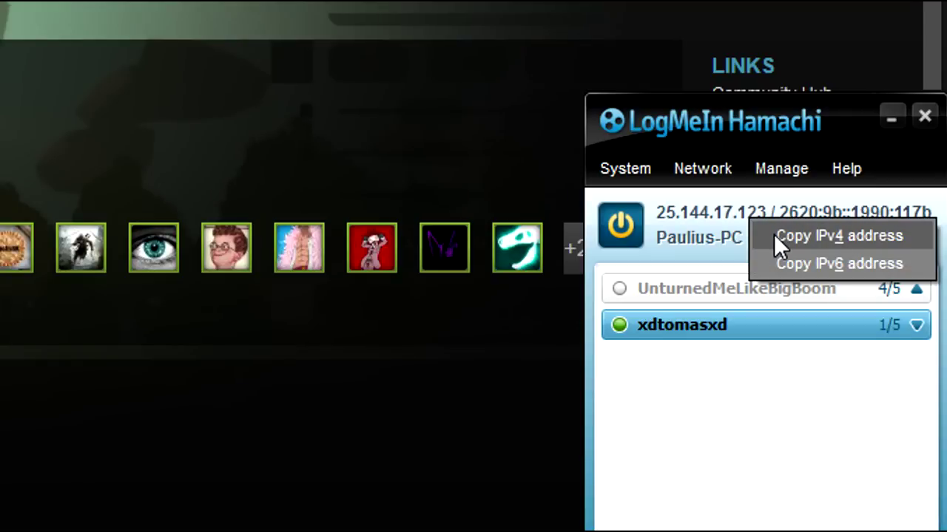
{"action": "left_click", "coordinate": [774, 235]}
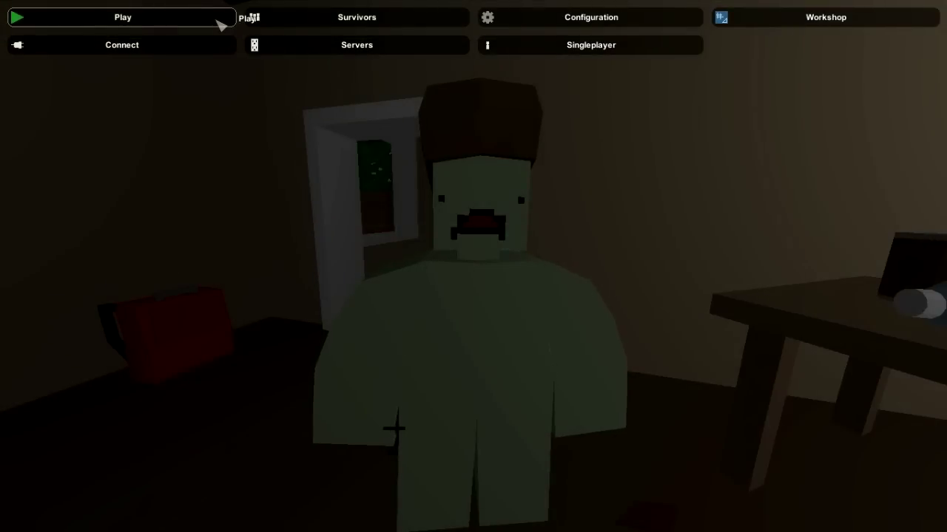
Fill Unturned's direct connect form with the pasted Hamachi IP, port 27015 and the server password
{"action": "left_click", "coordinate": [221, 25]}
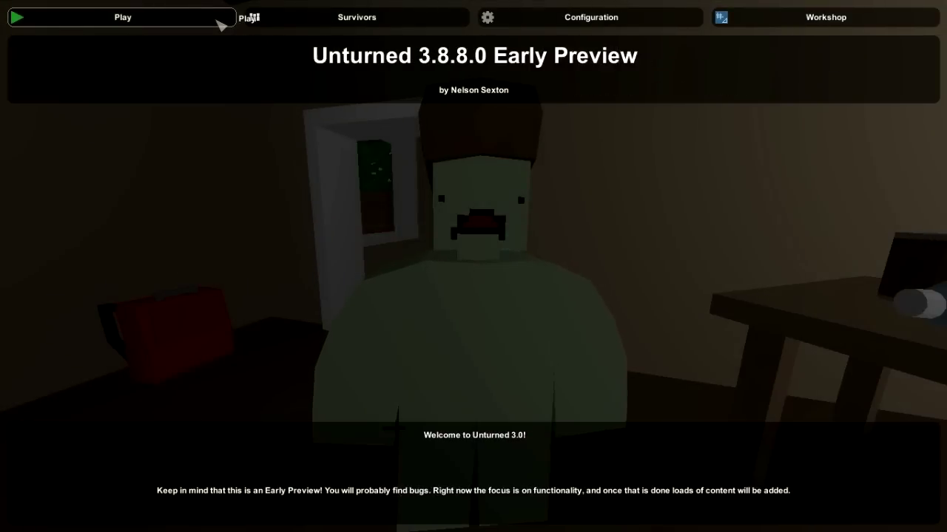
{"action": "left_click", "coordinate": [219, 24]}
{"action": "left_click", "coordinate": [289, 45]}
{"action": "left_click", "coordinate": [190, 50]}
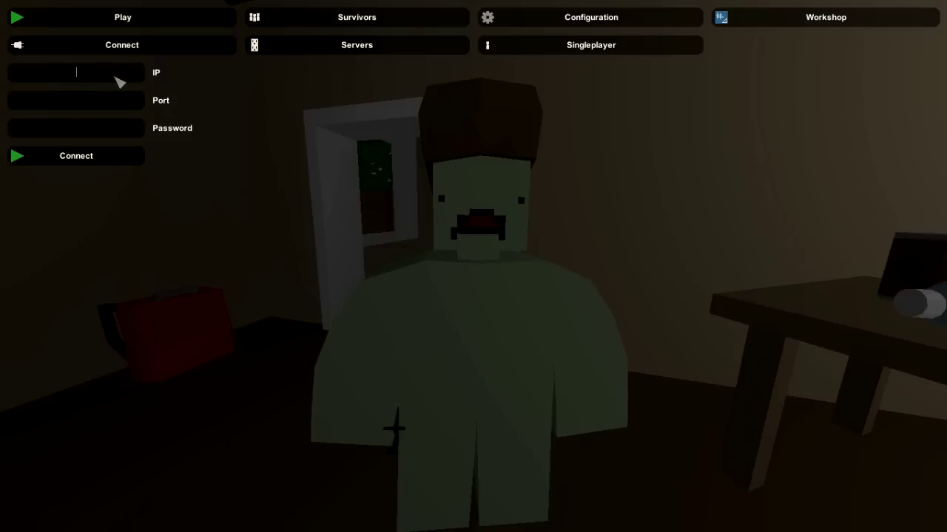
{"action": "key", "text": "ctrl+v"}
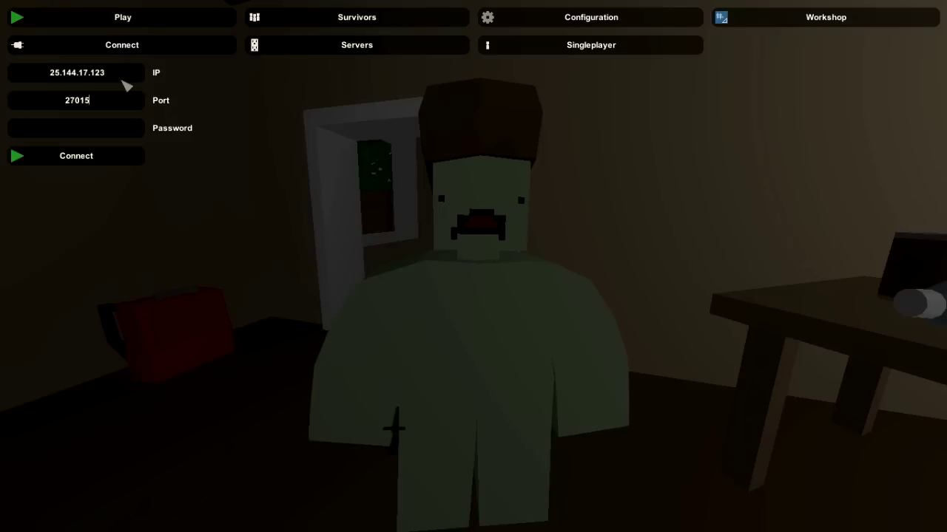
{"action": "left_click", "coordinate": [80, 129]}
{"action": "type", "text": "###"}
Connect to the hosted server so the PEI map starts loading
{"action": "left_click", "coordinate": [78, 158]}
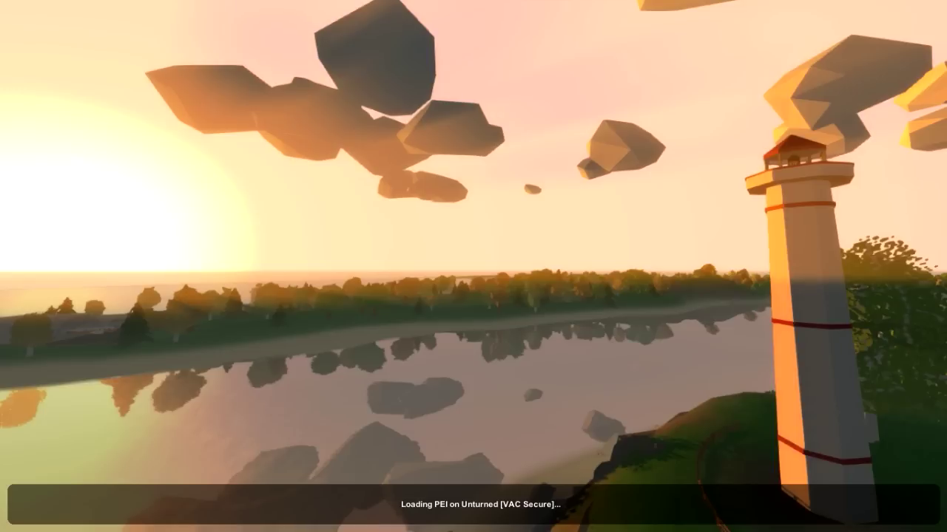